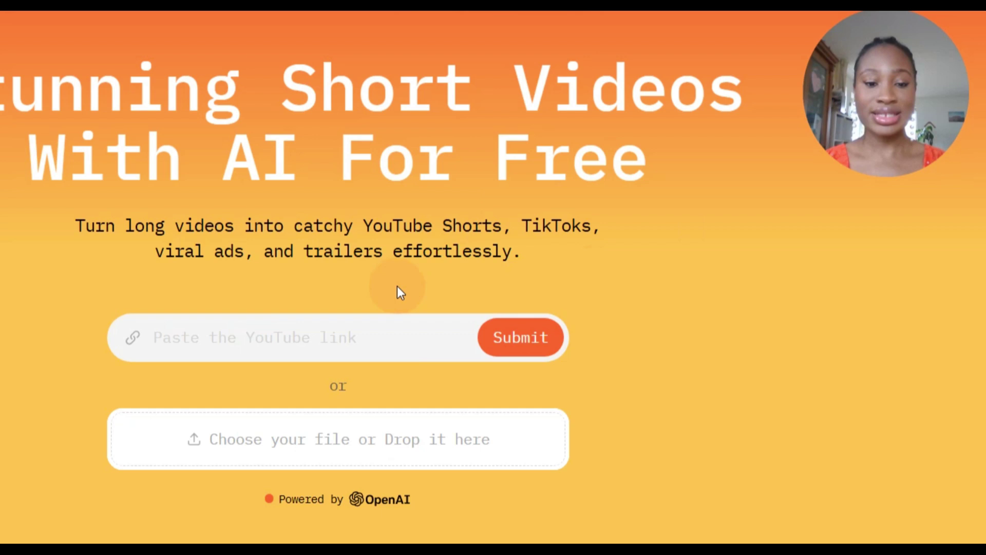
- Copy the YouTube share link of the public-interviews video
click(342, 470)
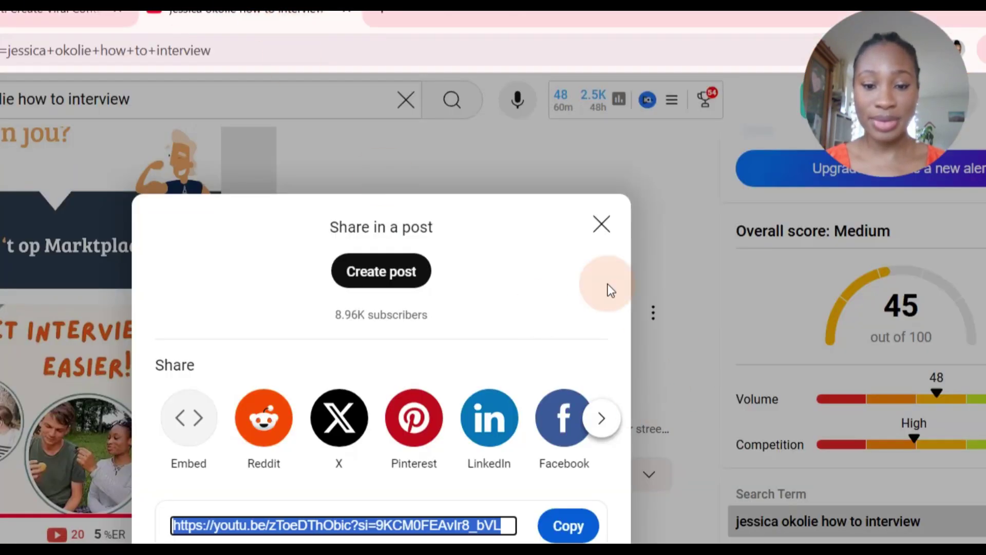
click(600, 223)
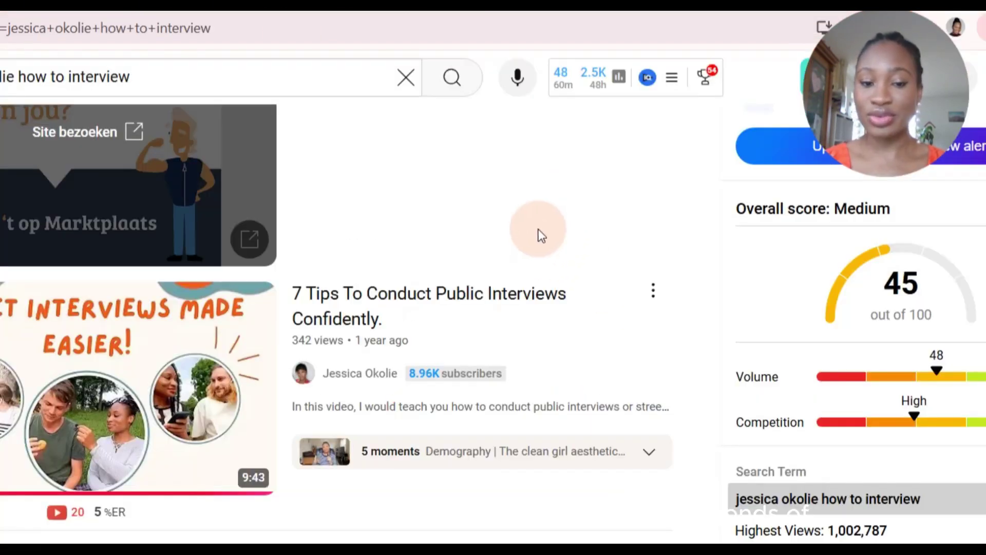
mouse_move(429, 363)
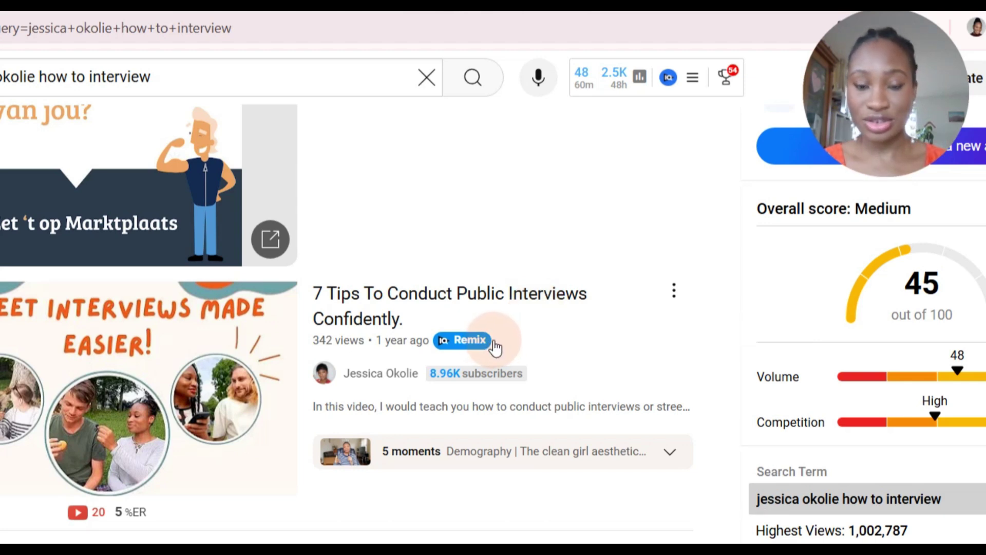
click(675, 292)
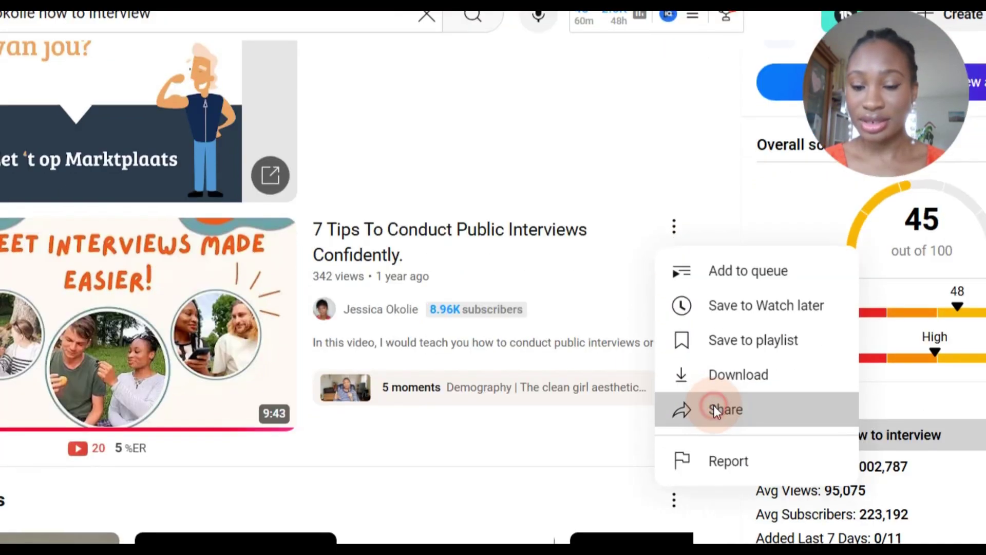
click(714, 471)
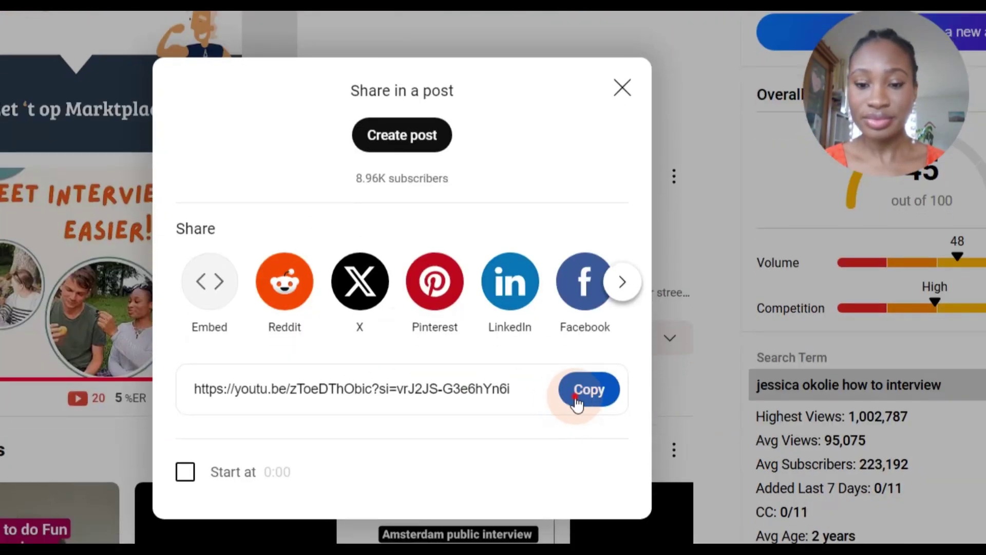
click(578, 442)
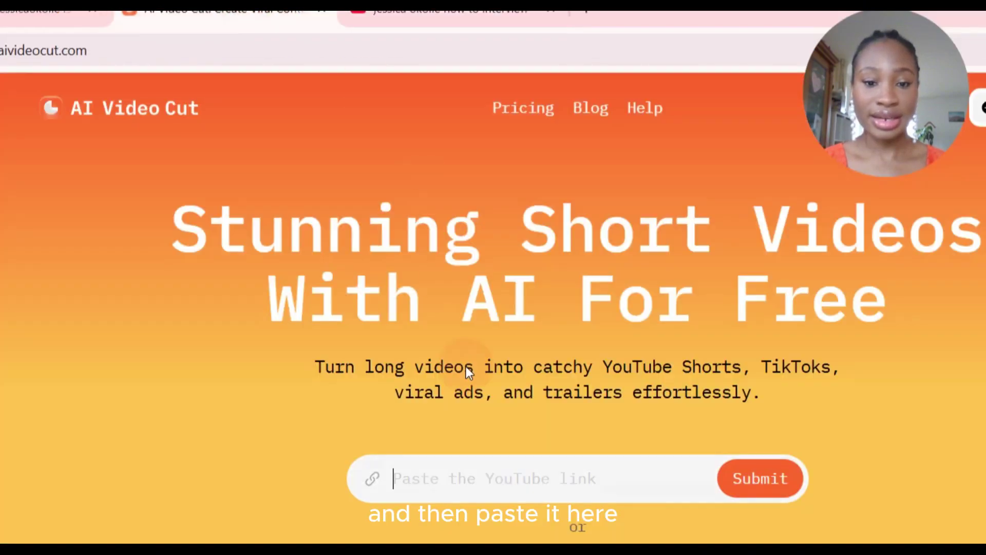
- Paste the interview video's YouTube link into AI Video Cut and submit it
click(469, 490)
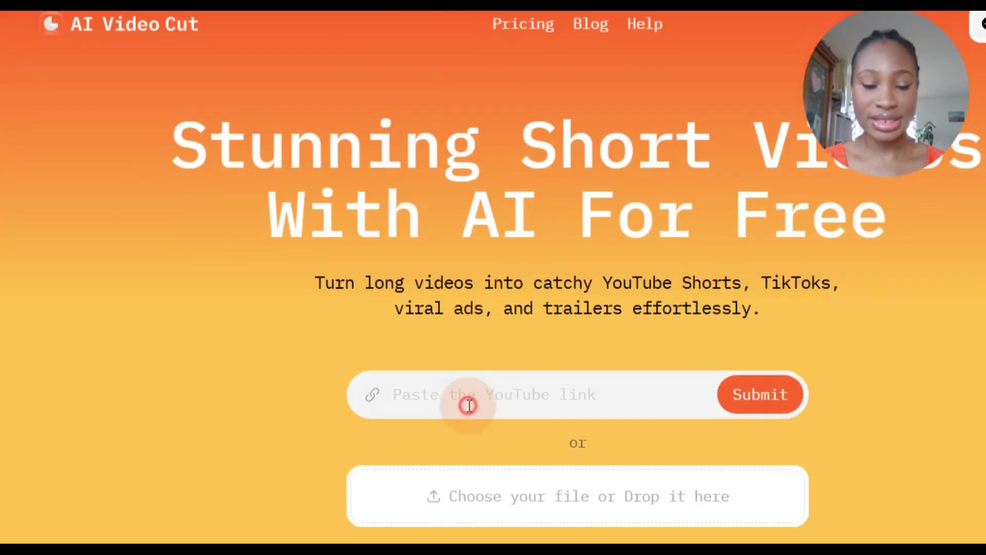
key(ctrl+v)
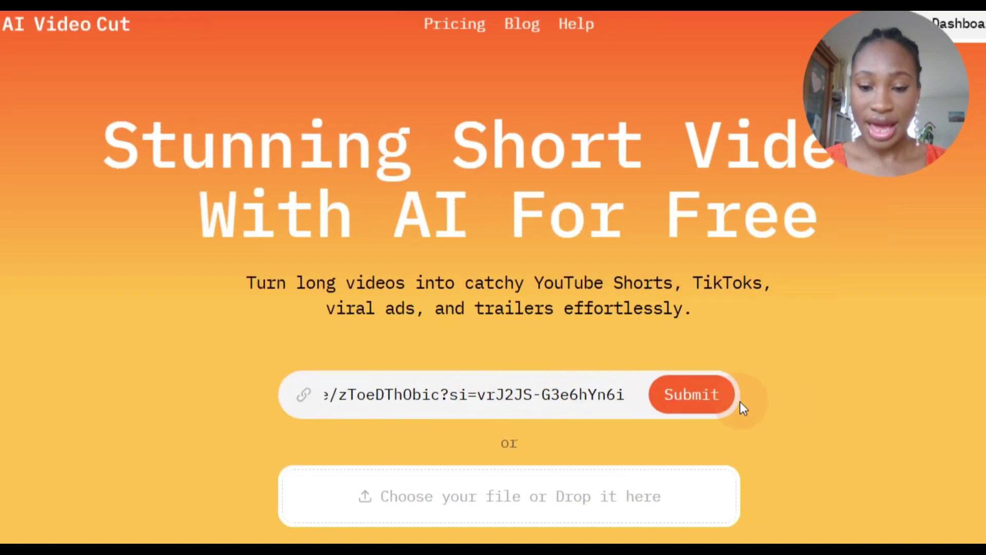
click(765, 406)
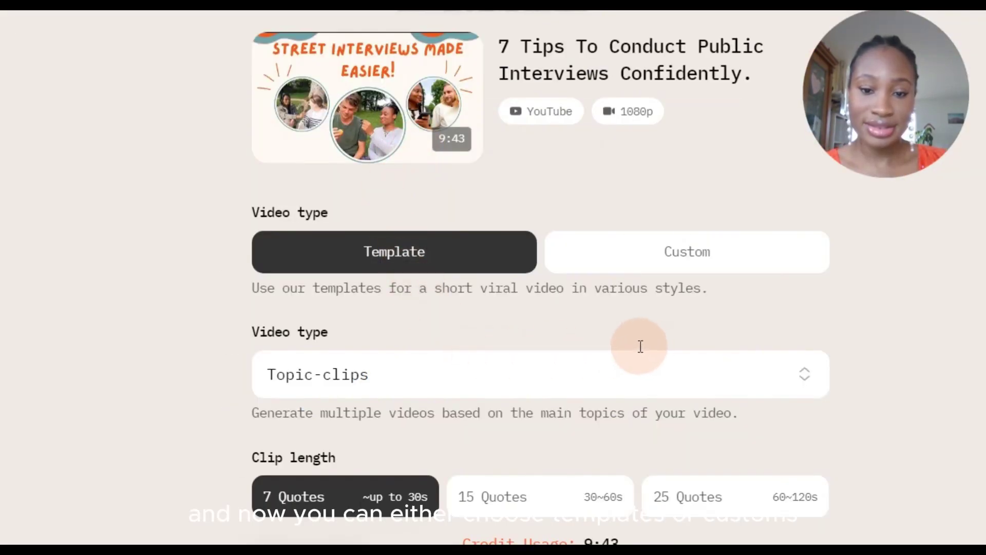
- Look at the Custom prompt option, then return to the Template video type
scroll(642, 348, down, 1)
click(673, 230)
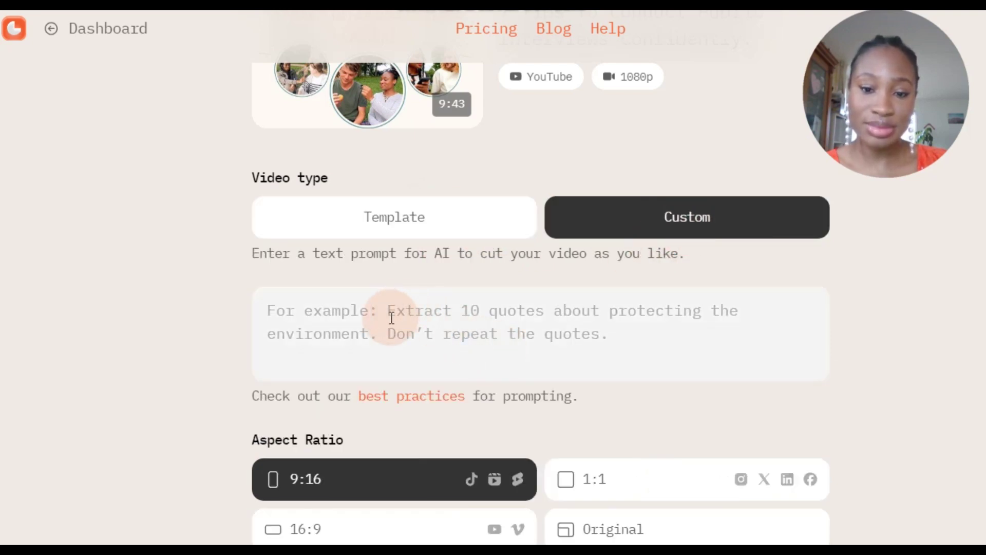
click(392, 318)
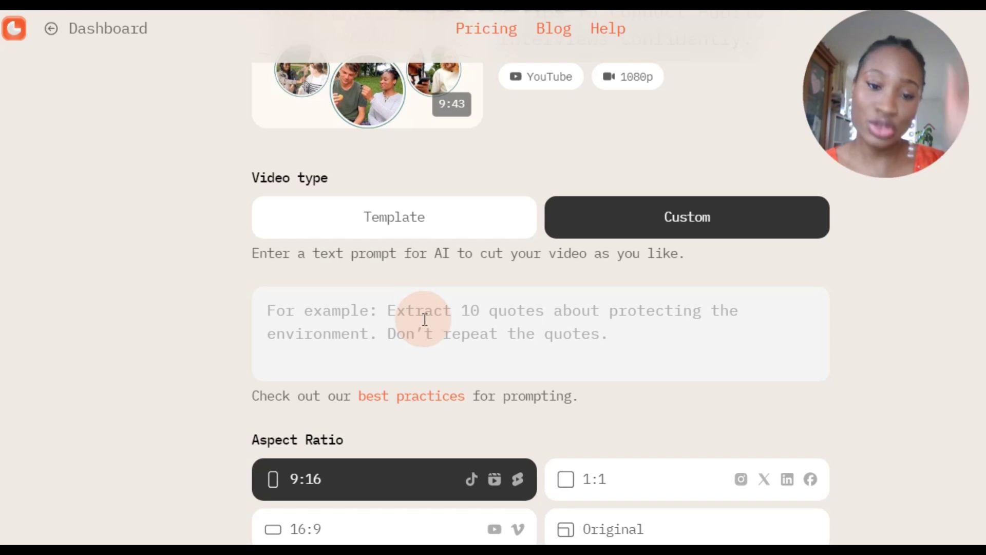
click(608, 330)
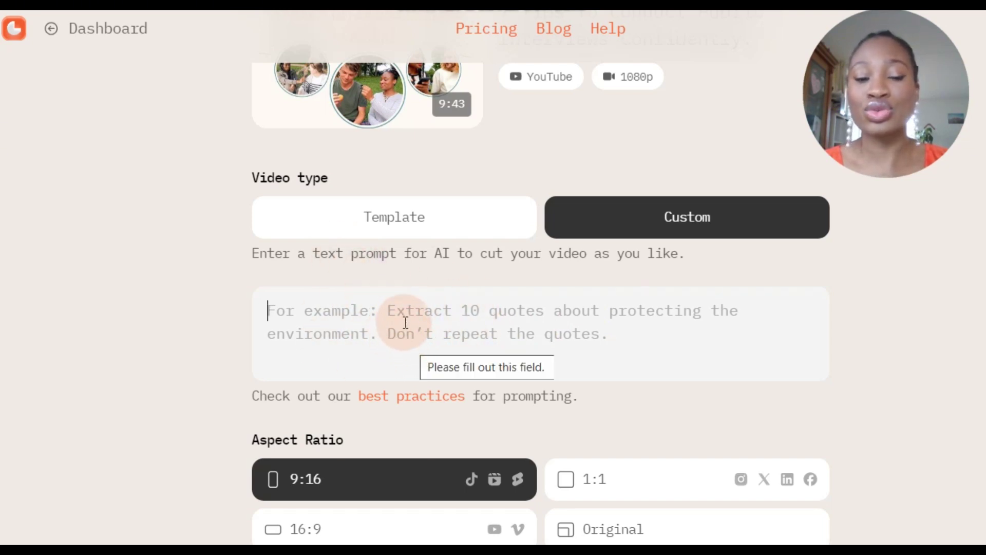
click(416, 218)
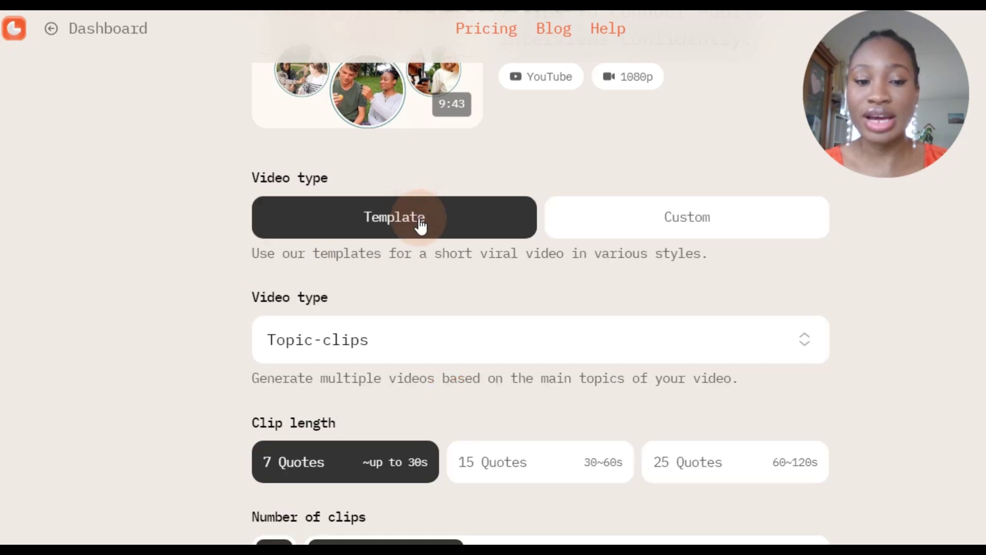
- Keep Topic-clips as the template and raise the number of clips from 3 to 10
click(739, 347)
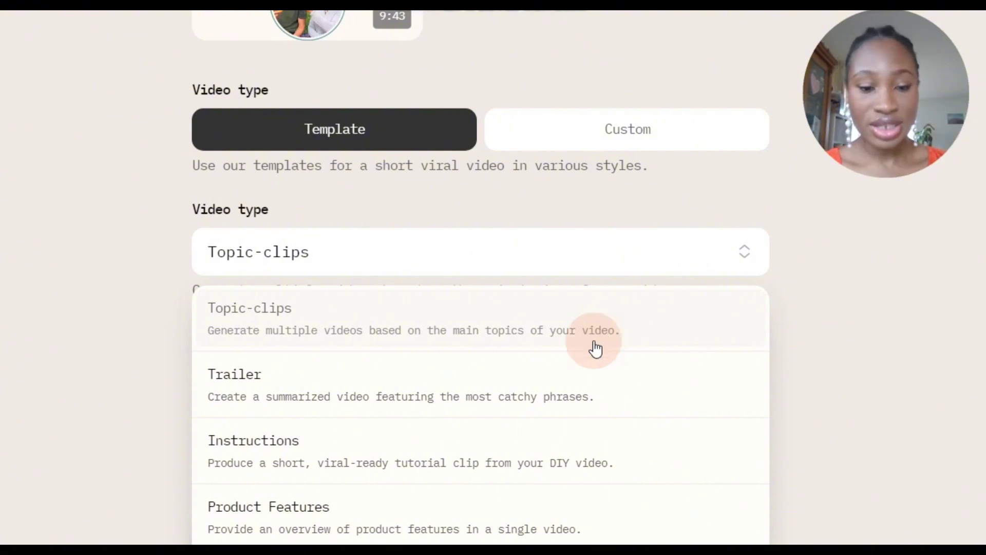
click(349, 314)
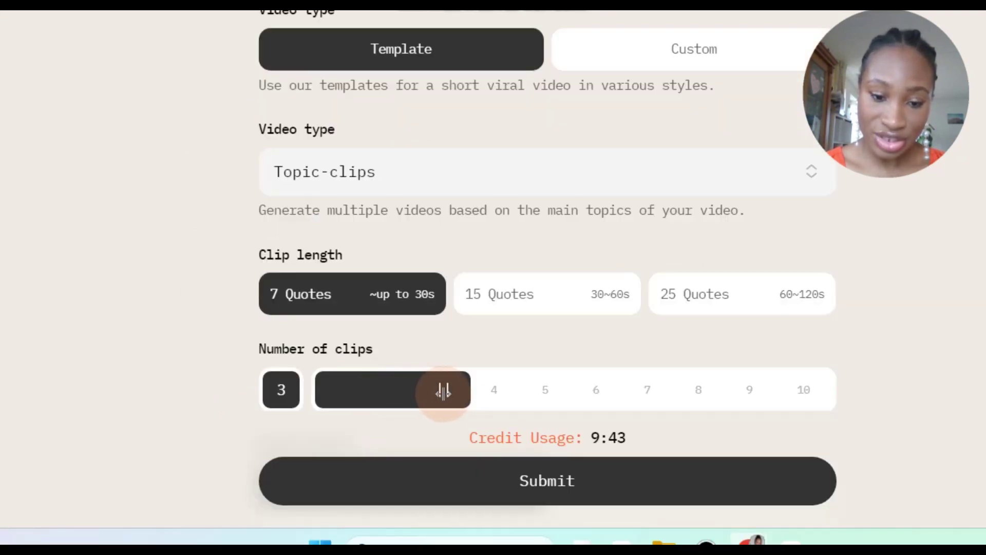
drag(444, 433, 653, 432)
drag(654, 388, 801, 390)
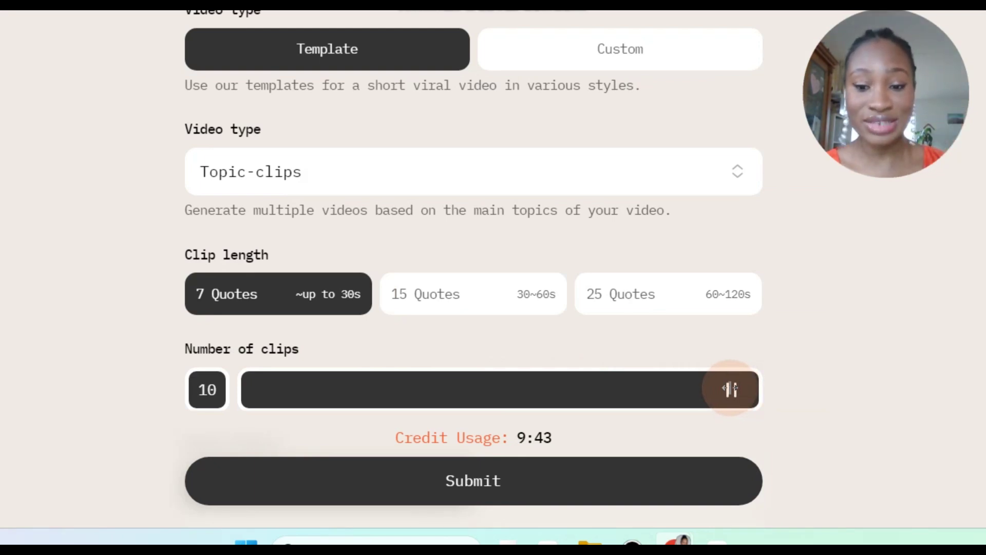
- Browse the template video types and pick Instructions
click(514, 171)
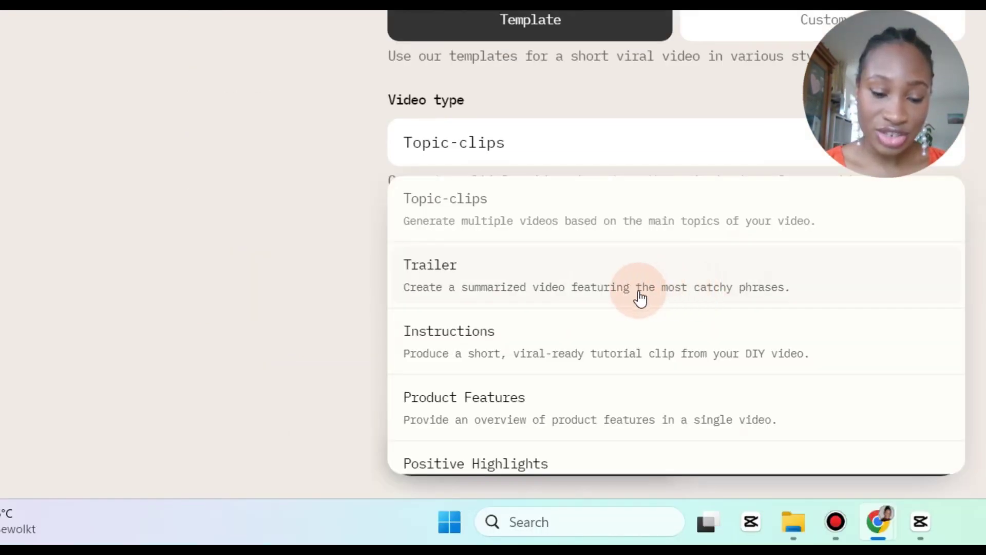
scroll(641, 298, down, 2)
scroll(695, 297, up, 2)
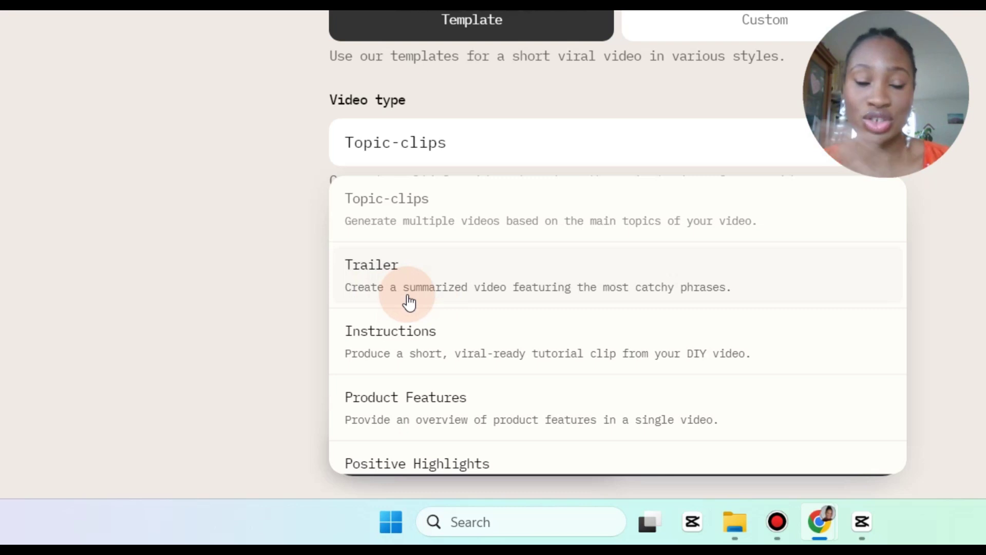
scroll(572, 277, down, 2)
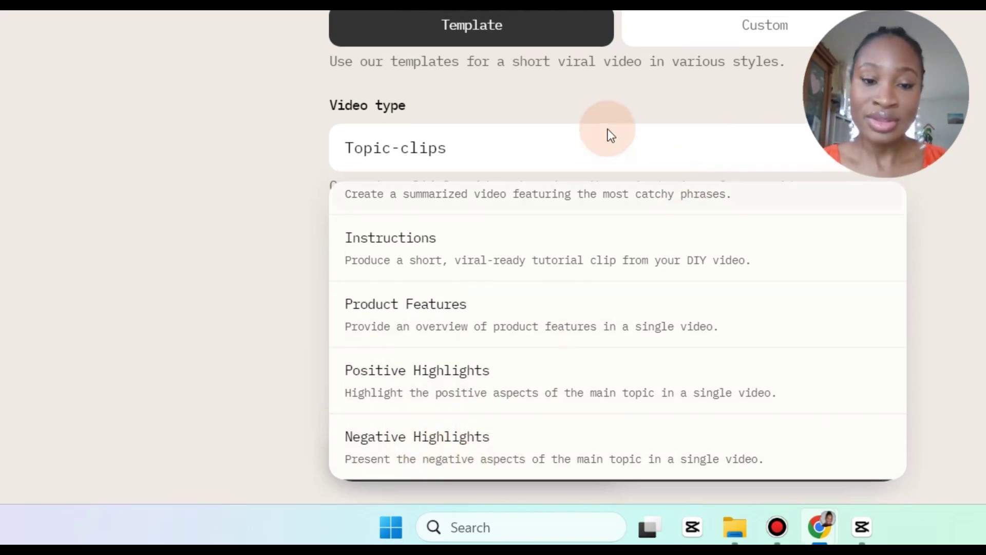
scroll(448, 303, up, 2)
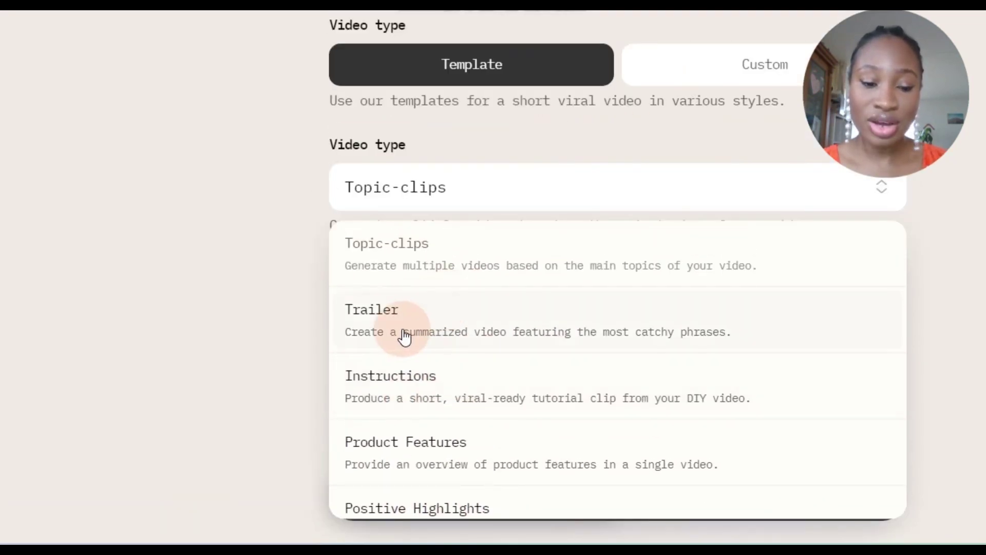
click(403, 390)
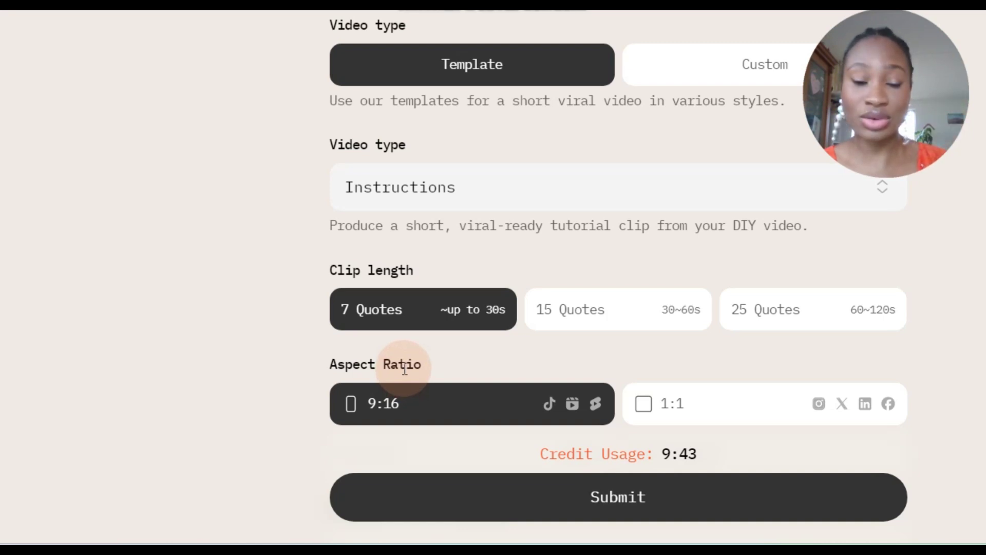
- Set clip length to 15 Quotes and keep 9:16 after trying 1:1 and 16:9
scroll(530, 268, down, 4)
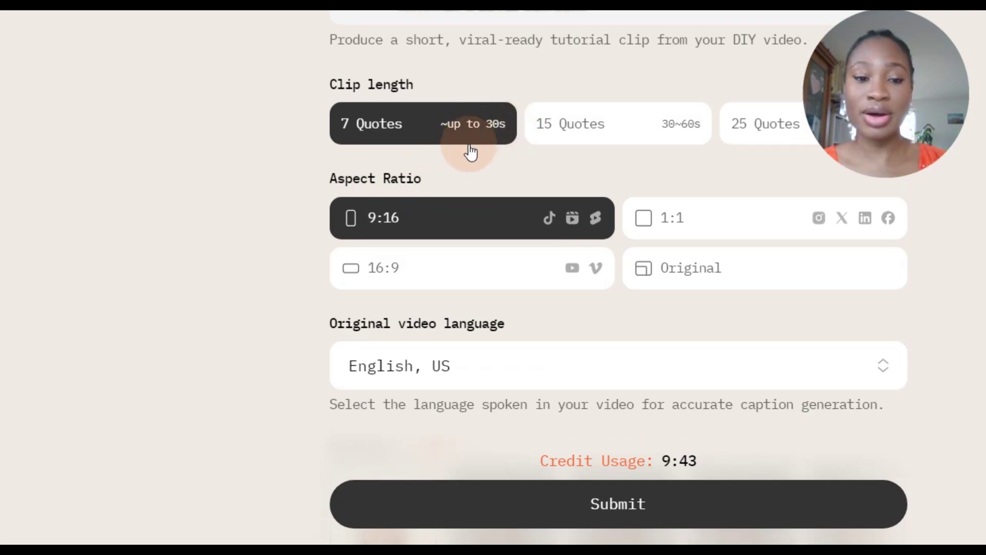
scroll(480, 146, up, 1)
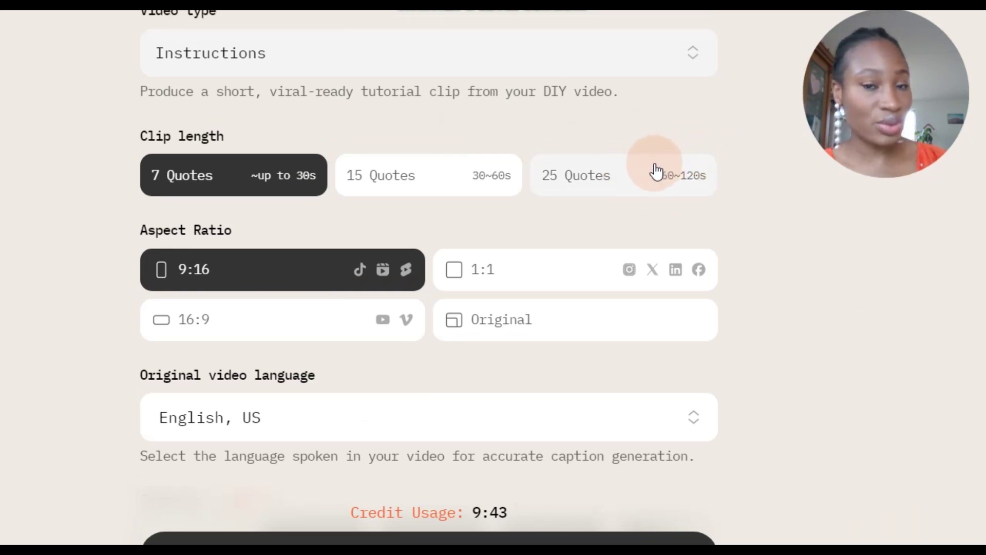
click(459, 185)
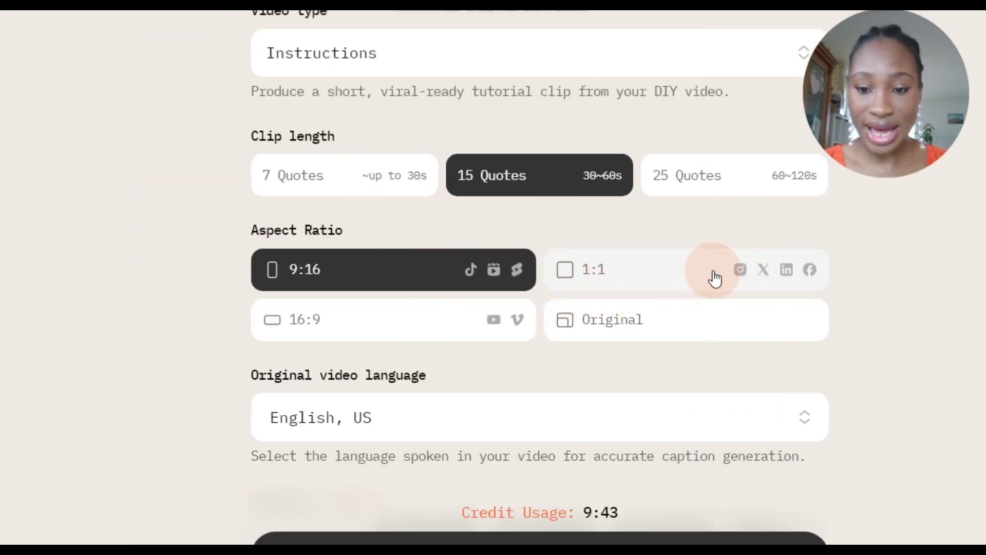
click(690, 271)
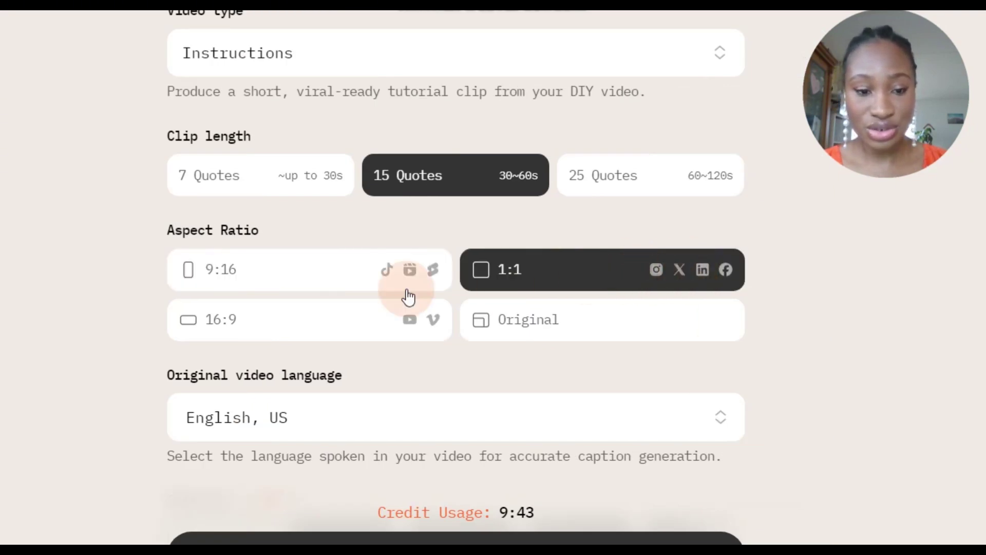
click(363, 330)
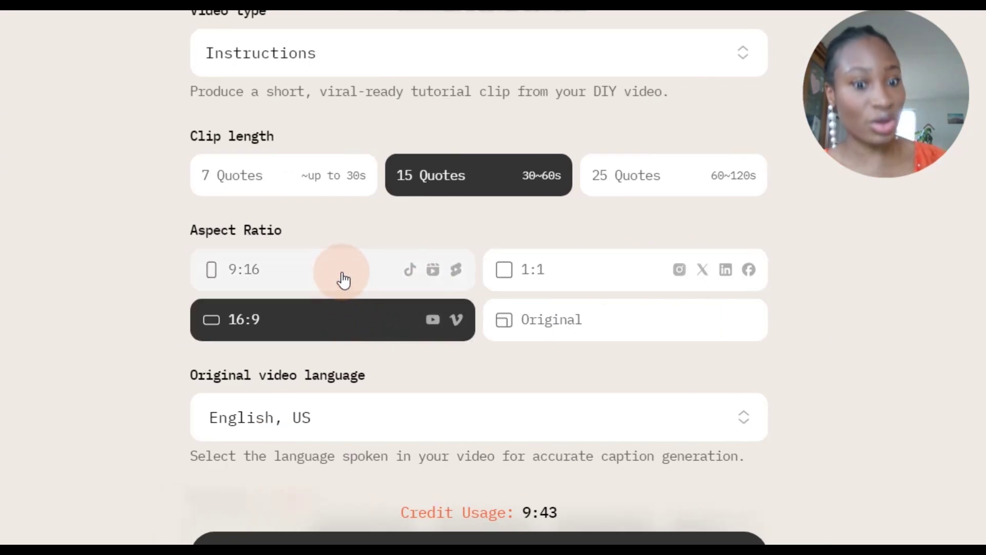
click(321, 280)
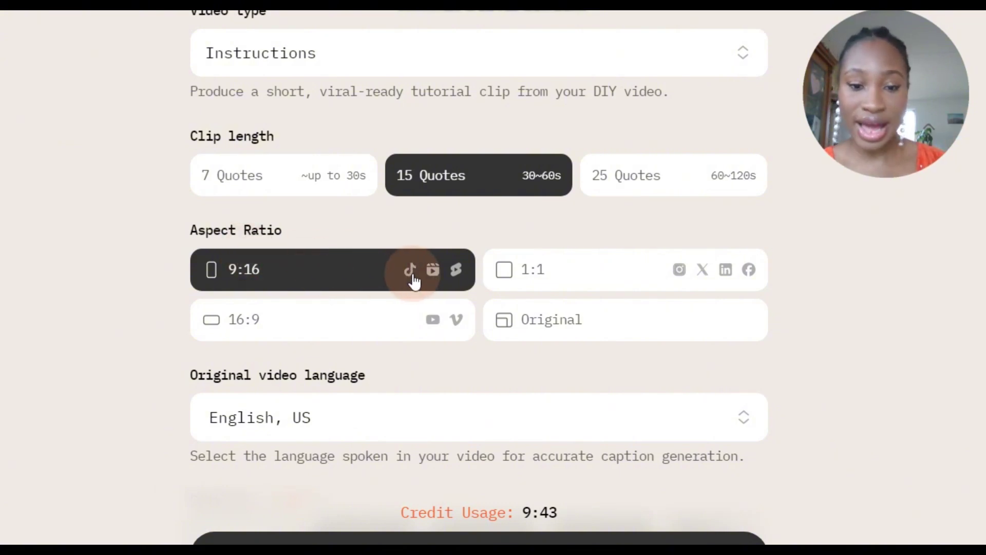
- Check the original video language list and keep English, US
scroll(414, 282, down, 4)
click(378, 225)
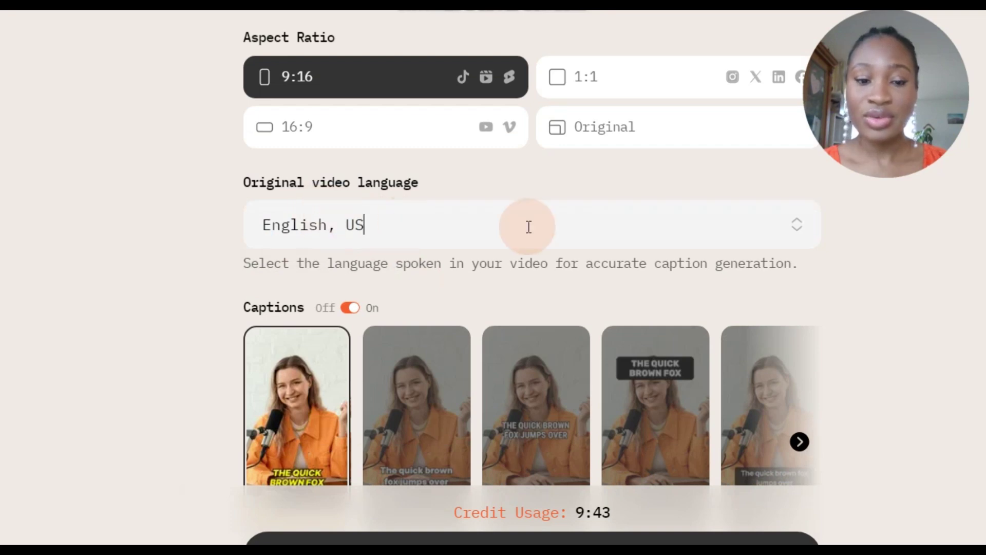
click(794, 231)
scroll(254, 370, down, 10)
scroll(264, 370, down, 3)
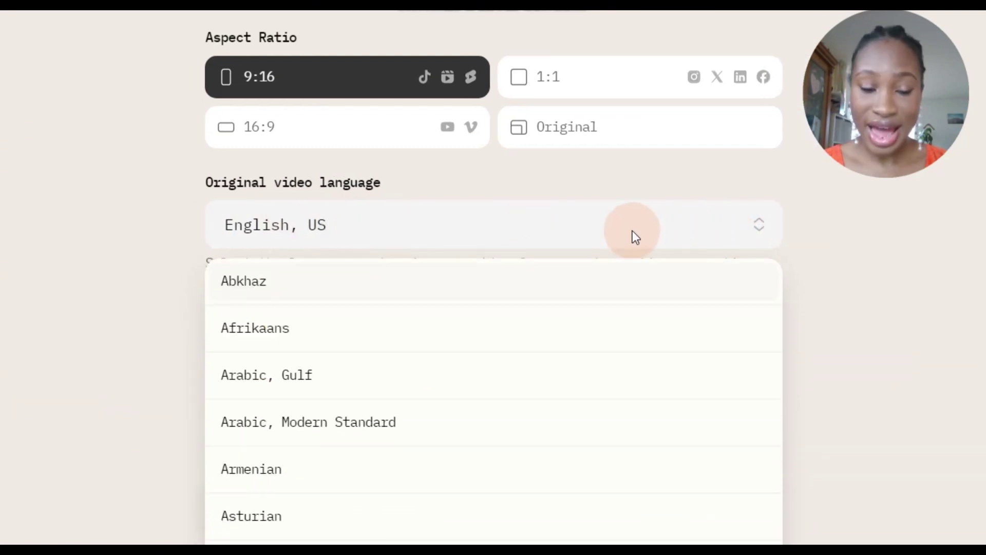
click(538, 236)
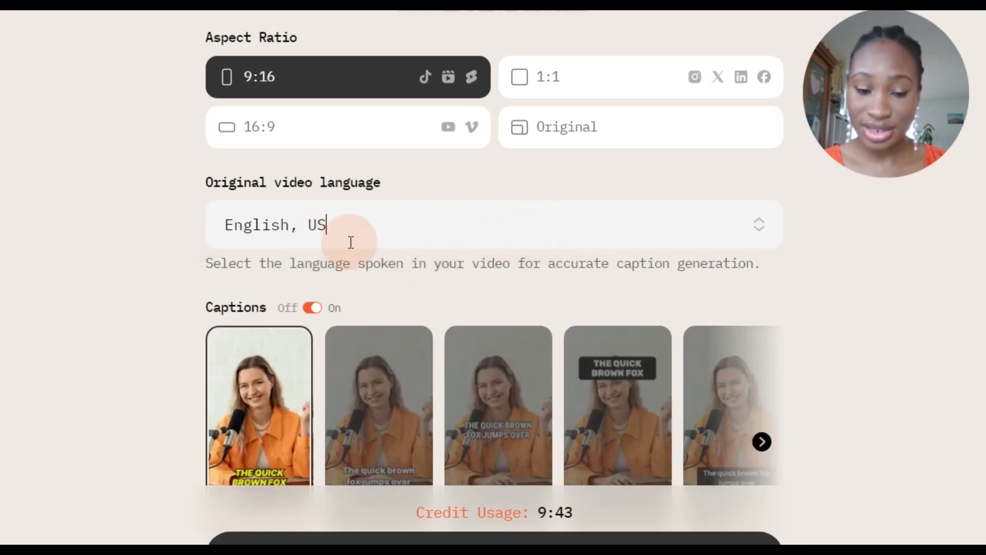
- Toggle captions off and on, then preview Classy, Sleek, Bubbly, Twilight and Pizza caption styles
scroll(347, 249, down, 4)
click(311, 114)
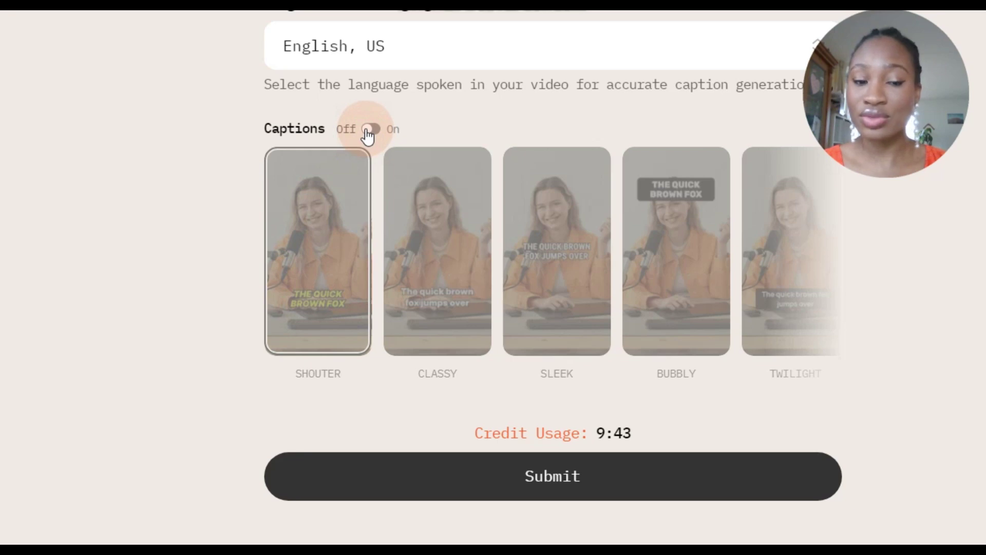
click(370, 130)
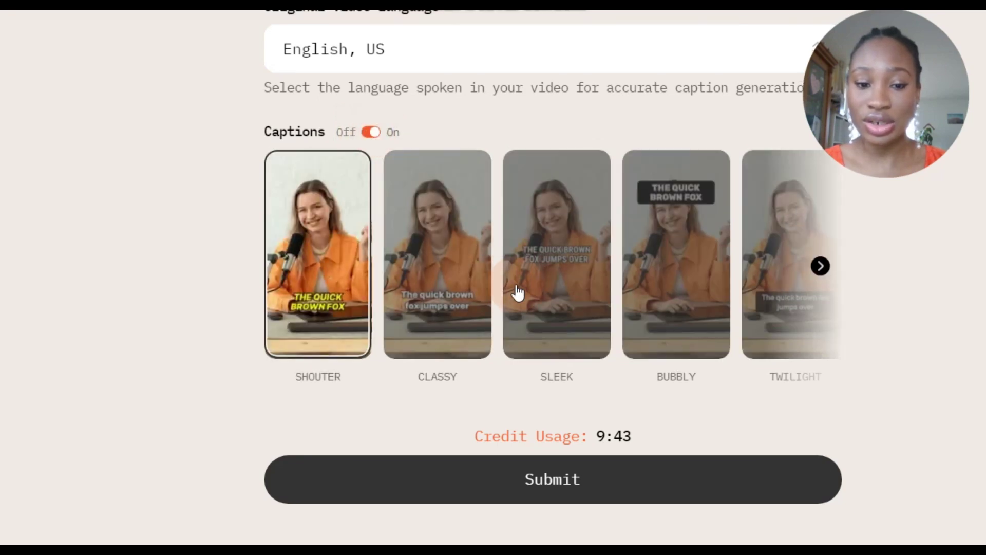
click(411, 333)
click(557, 304)
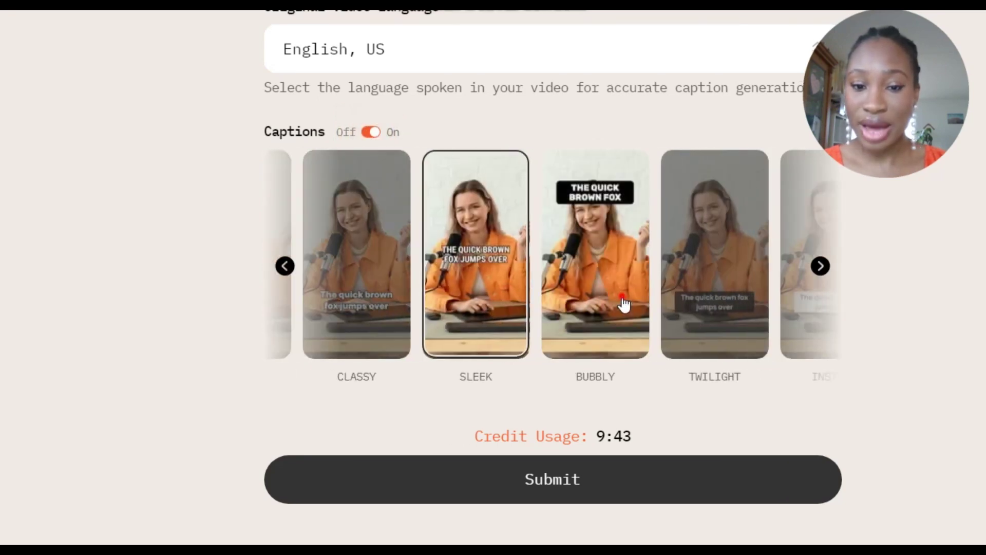
click(623, 303)
click(624, 301)
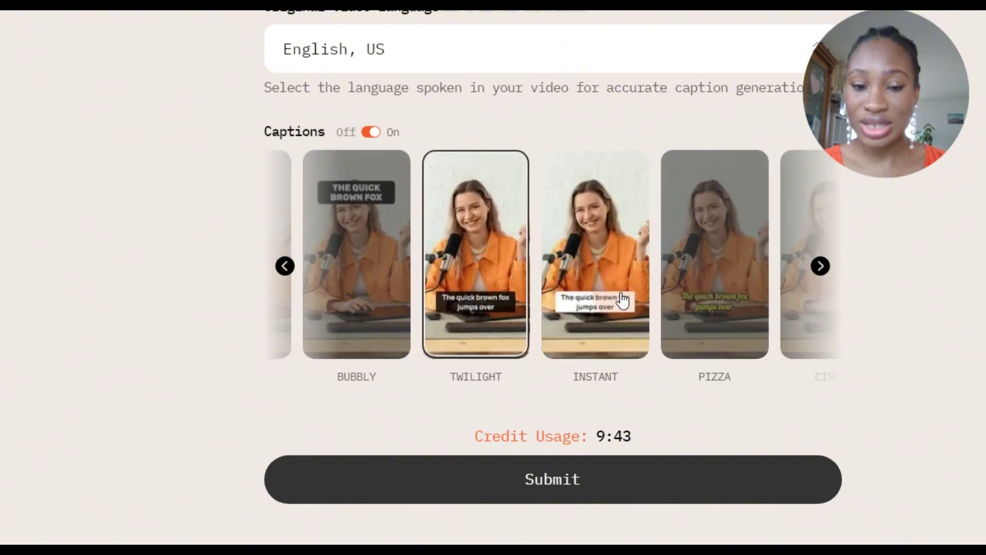
click(676, 276)
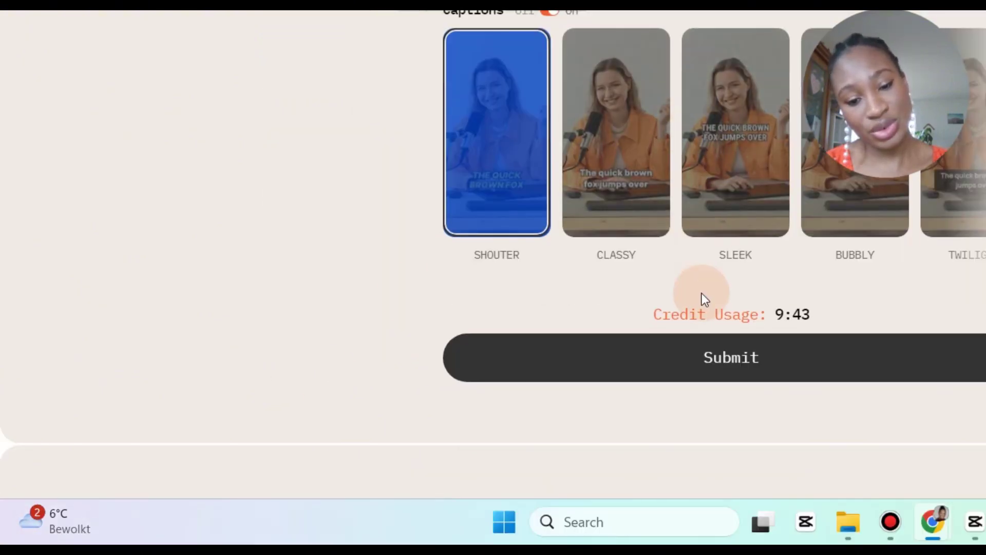
scroll(702, 300, down, 5)
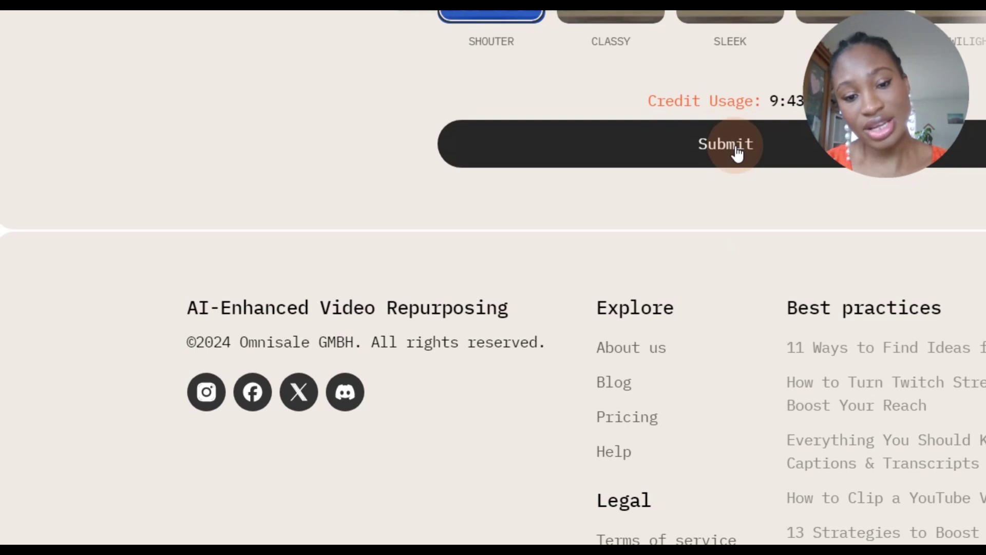
- Submit the Instructions settings and open the '7 Tips To Conduct Public Interviews' project's clip
click(737, 149)
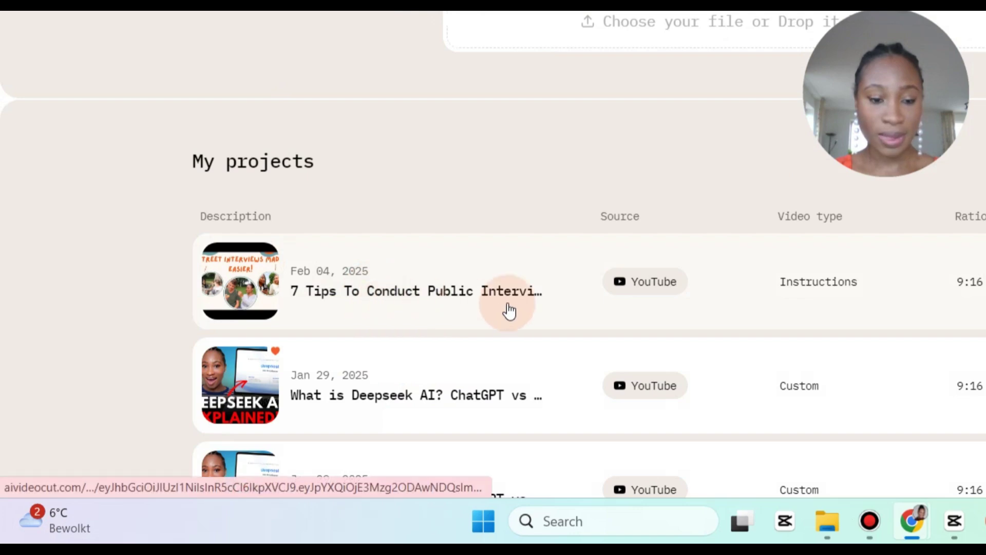
click(466, 308)
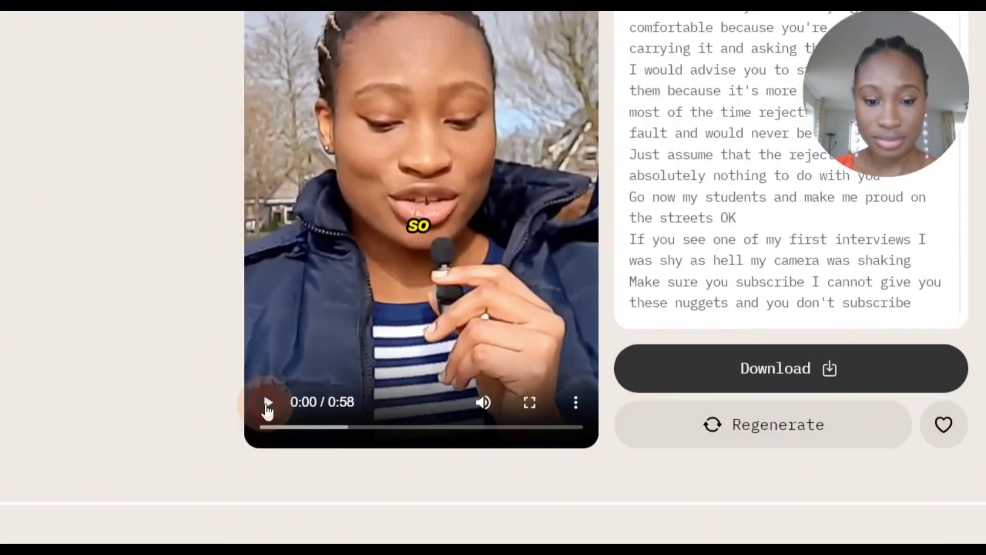
- Play the clip and select the 'I usually use my selfie stick…' transcript line
click(267, 406)
mouse_move(484, 406)
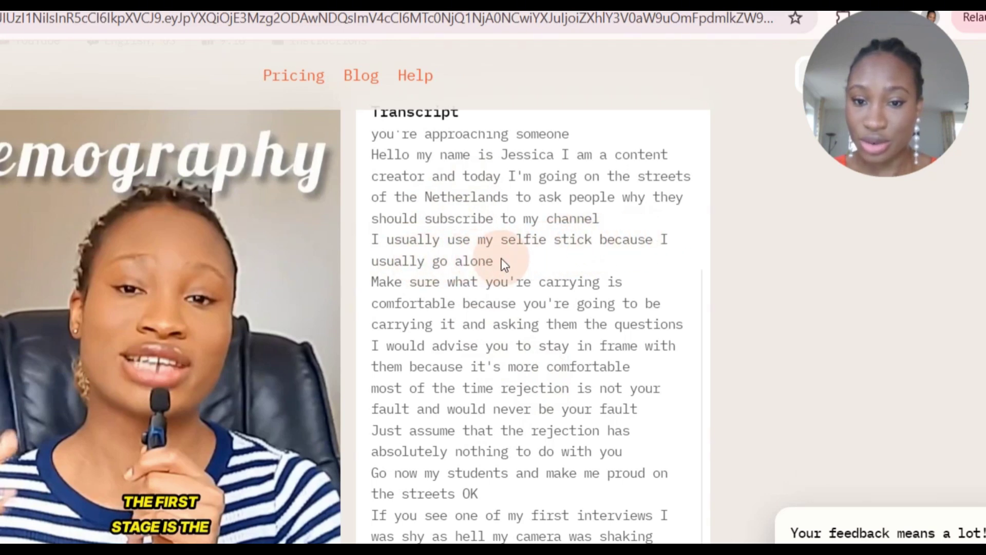
drag(503, 260, 368, 245)
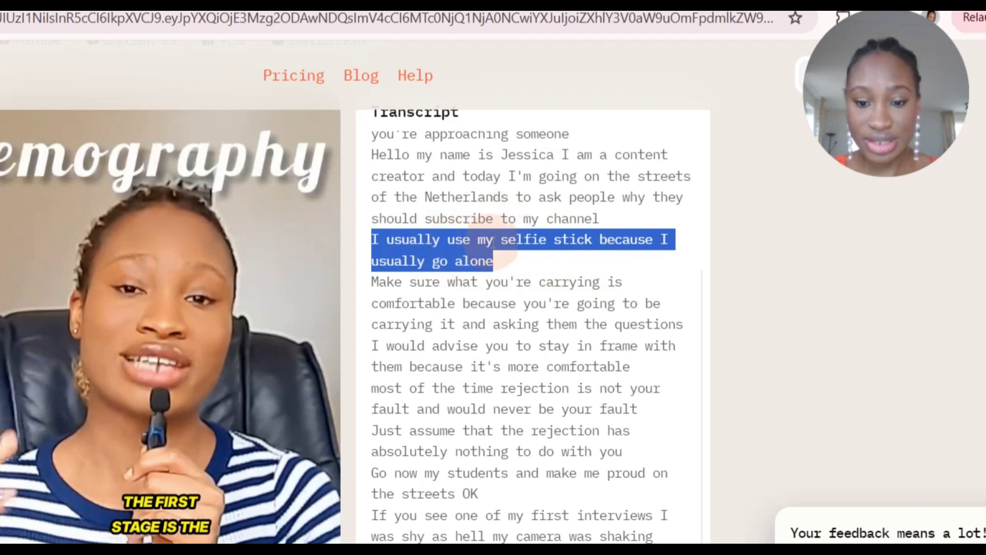
scroll(469, 304, down, 4)
scroll(469, 304, down, 2)
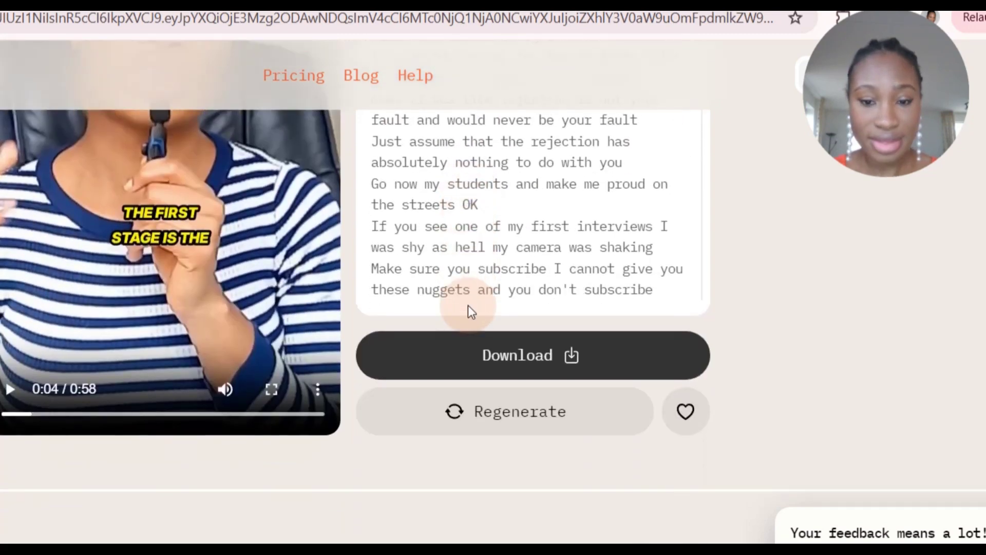
click(517, 413)
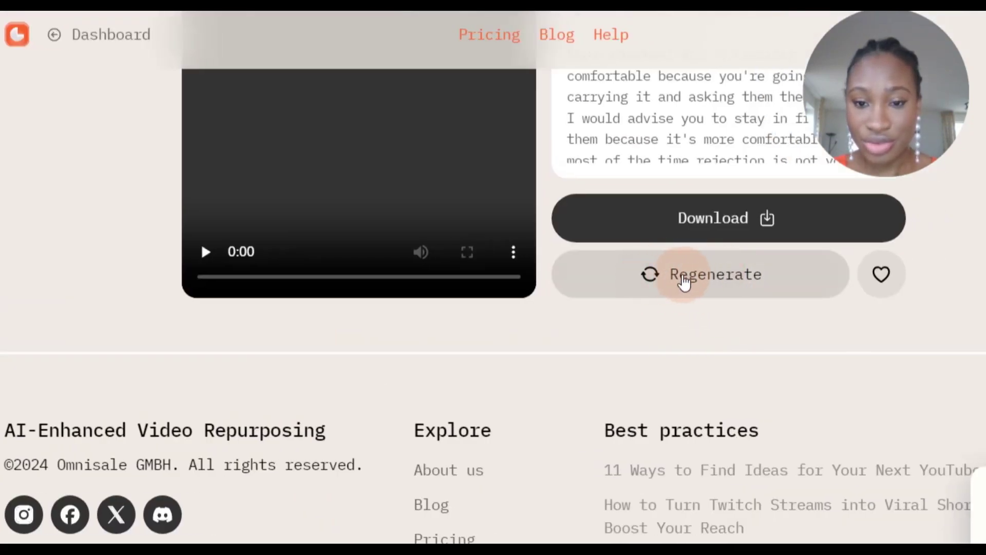
- Regenerate with a Custom prompt excluding 'I usually use my selfie stick because I usually go alone'
click(658, 277)
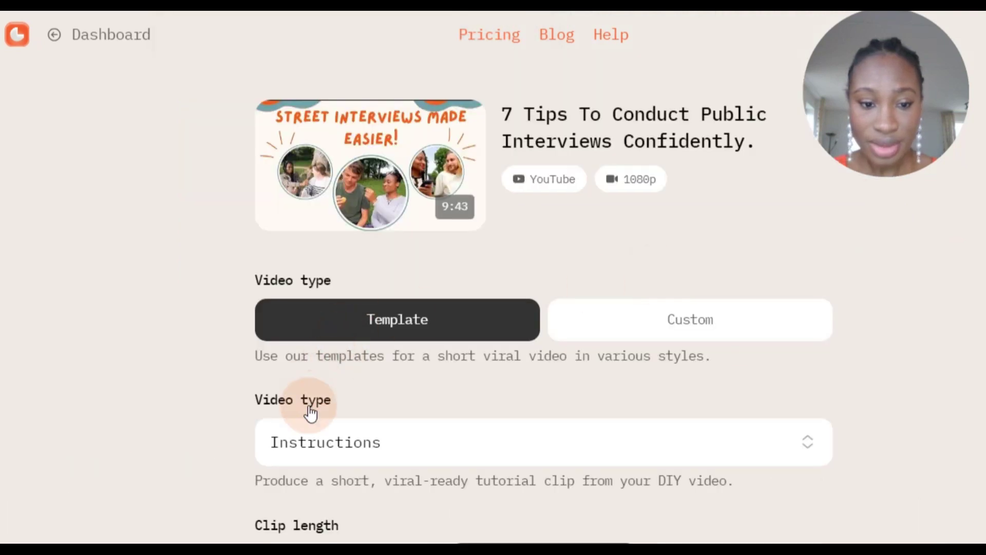
scroll(305, 405, down, 2)
click(661, 215)
click(409, 328)
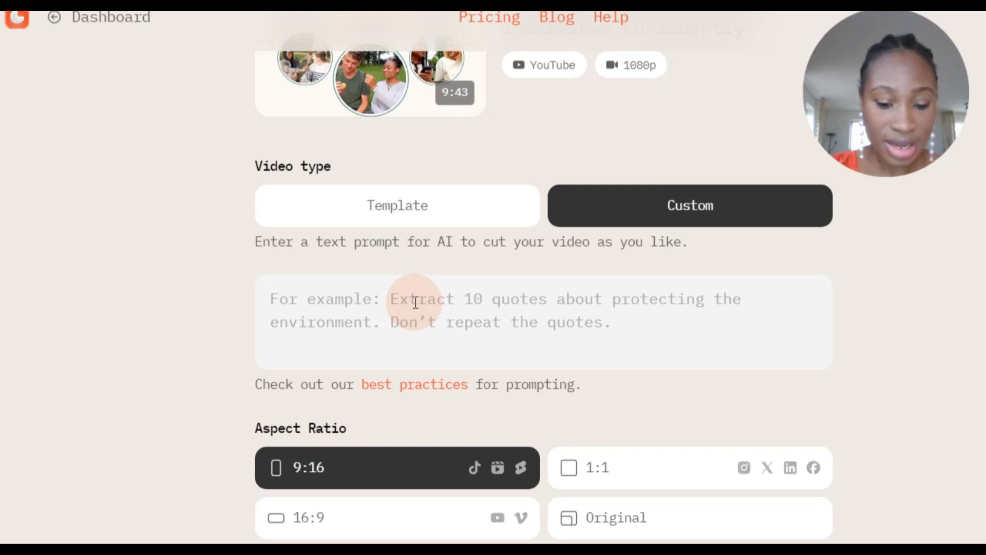
text(dont include this phrase ()
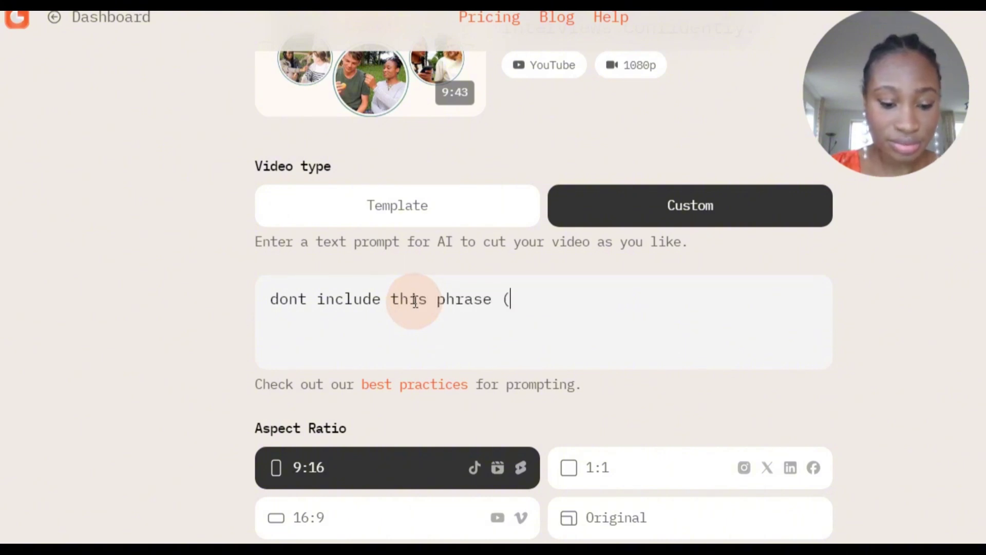
text(I usually use my selfie stick because I usually go alone)
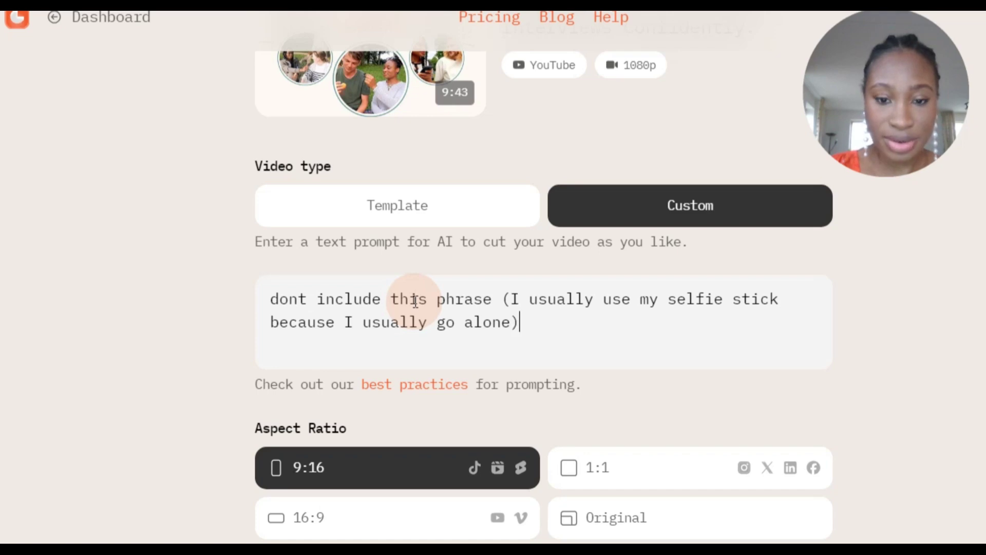
scroll(556, 414, down, 12)
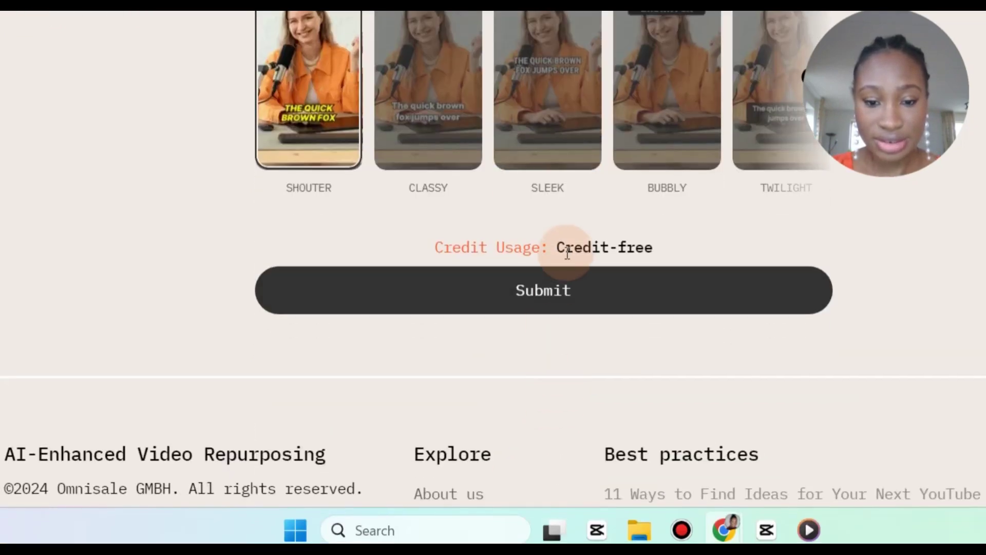
- Submit the custom regeneration and review the new 0:43 clip's transcript without the selfie-stick line
click(563, 293)
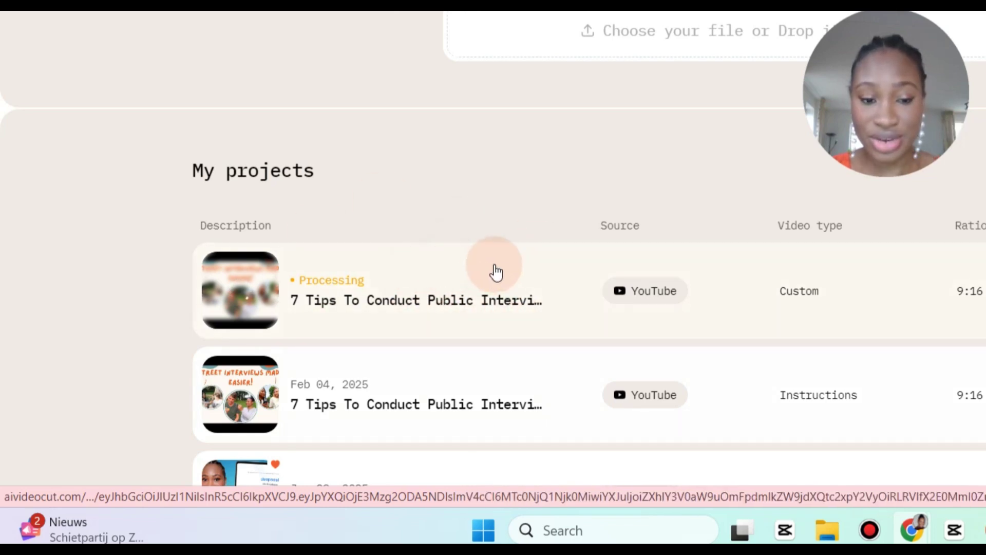
click(740, 341)
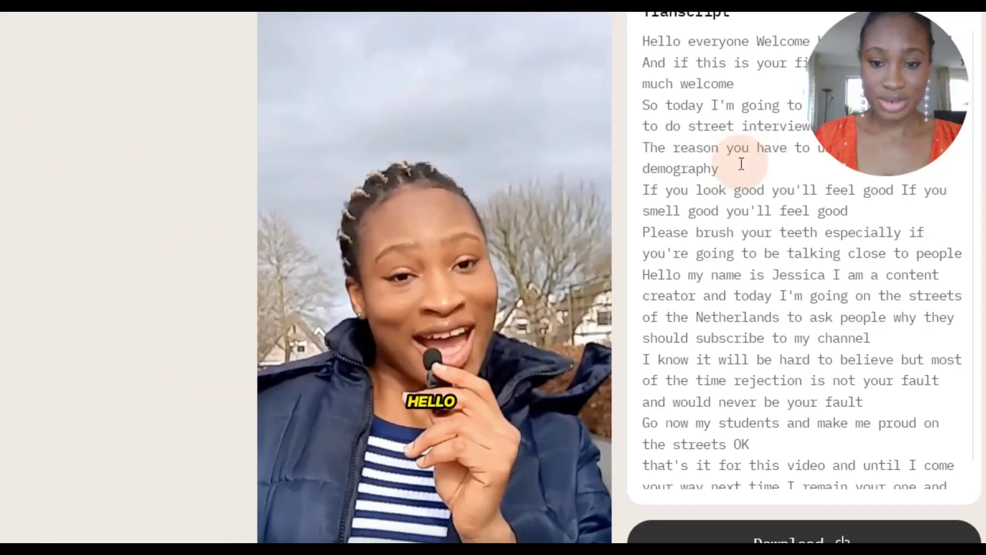
scroll(652, 159, up, 3)
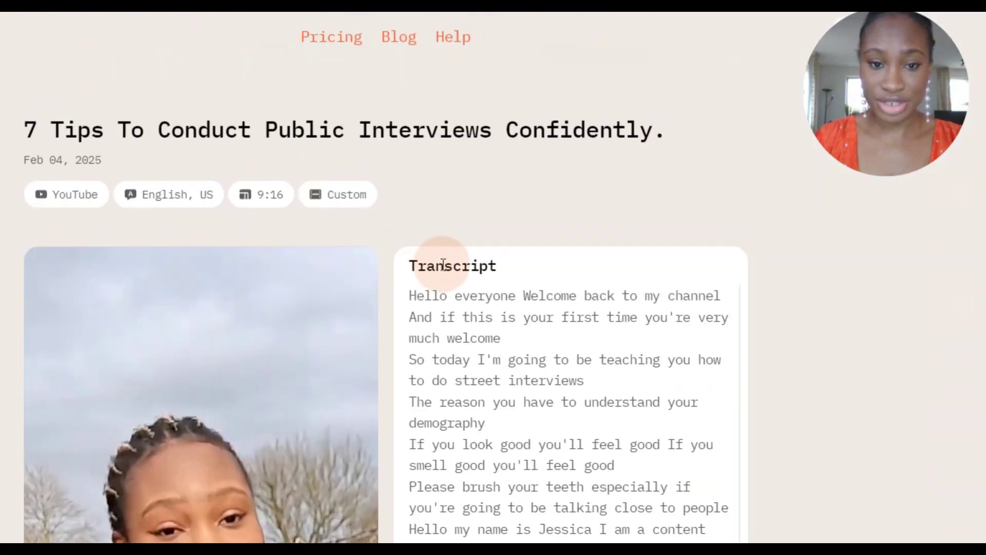
scroll(646, 201, down, 3)
scroll(388, 401, down, 1)
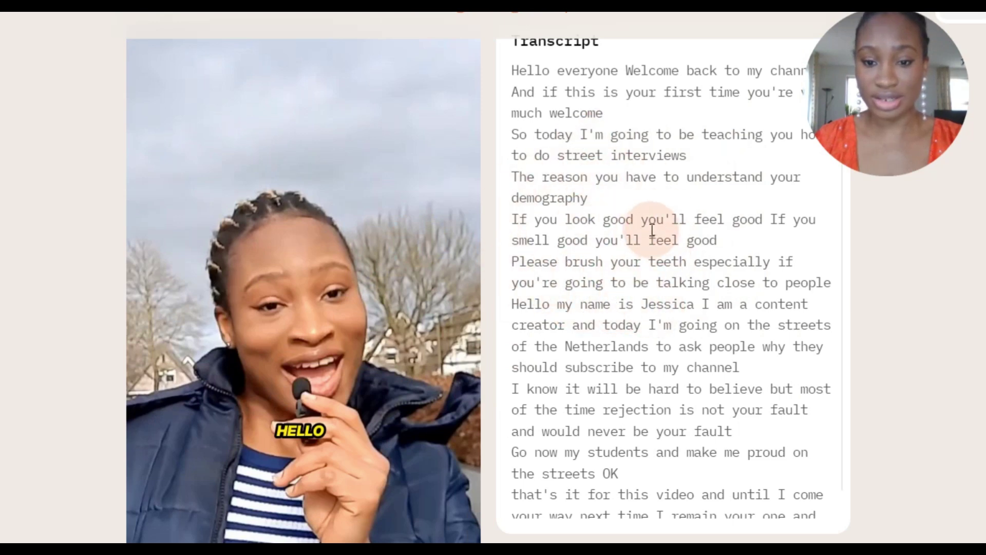
scroll(642, 226, down, 1)
scroll(580, 206, up, 1)
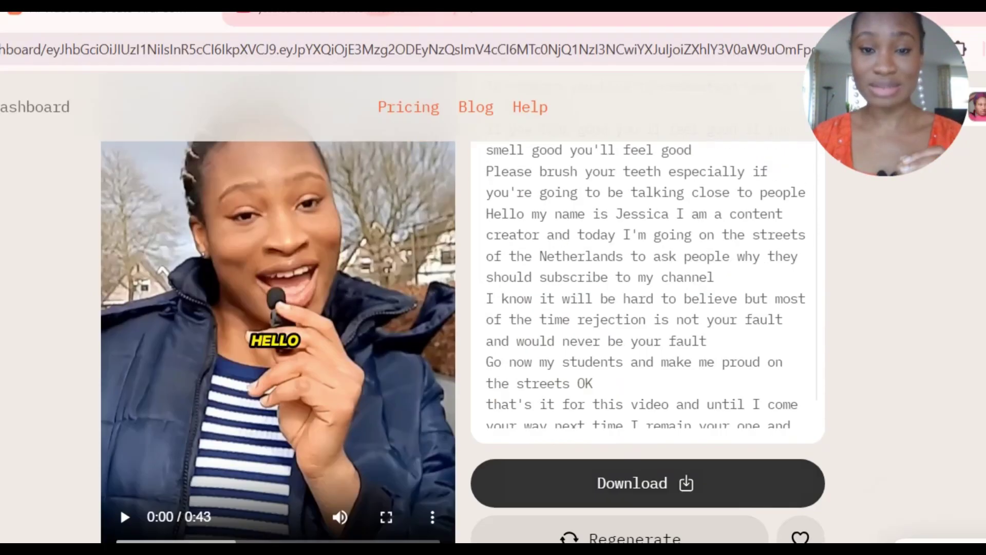
- Open Pricing and compare the Free €0, Starter €9/month and active Pro €18/month plans and features
click(408, 121)
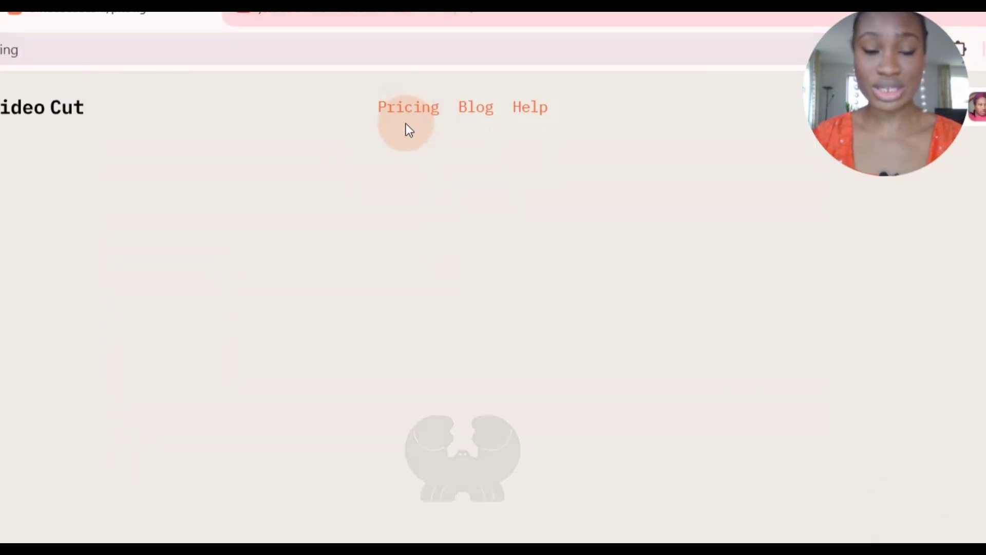
scroll(440, 208, down, 6)
scroll(246, 242, down, 10)
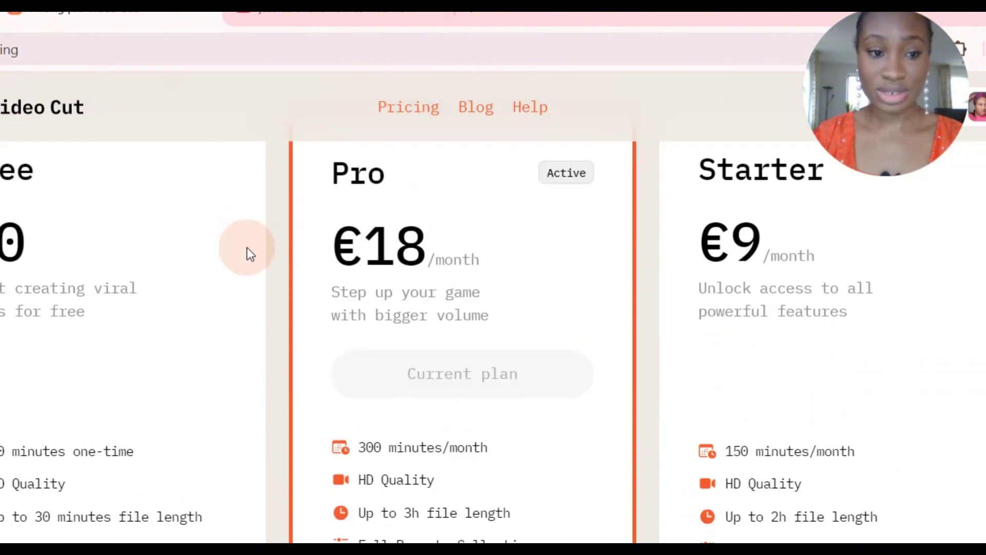
scroll(740, 401, up, 4)
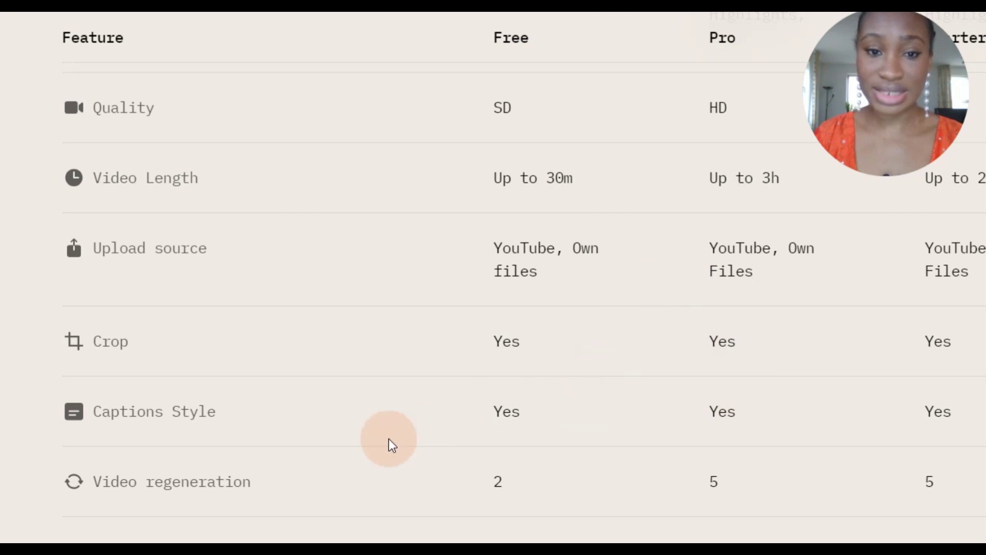
scroll(359, 334, up, 8)
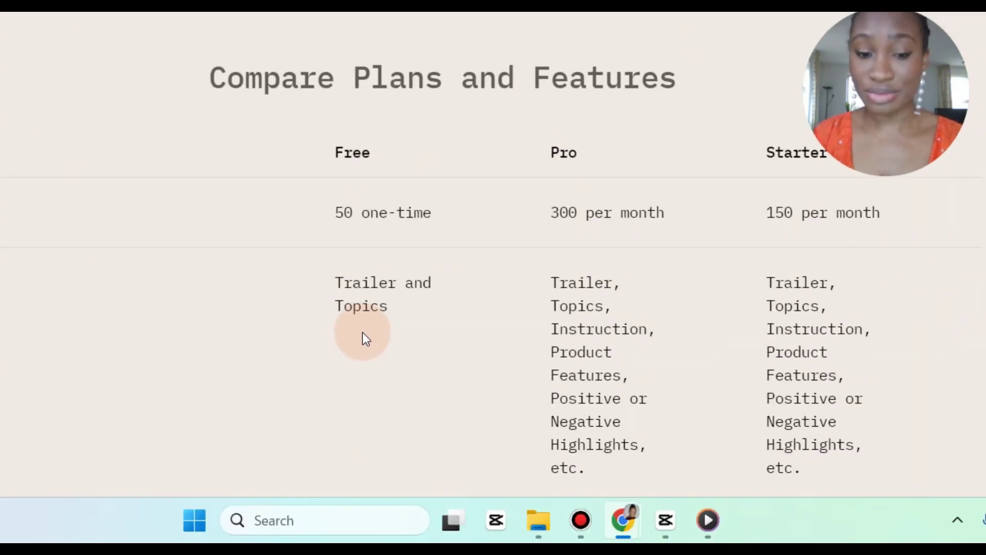
scroll(362, 333, up, 2)
scroll(361, 333, down, 4)
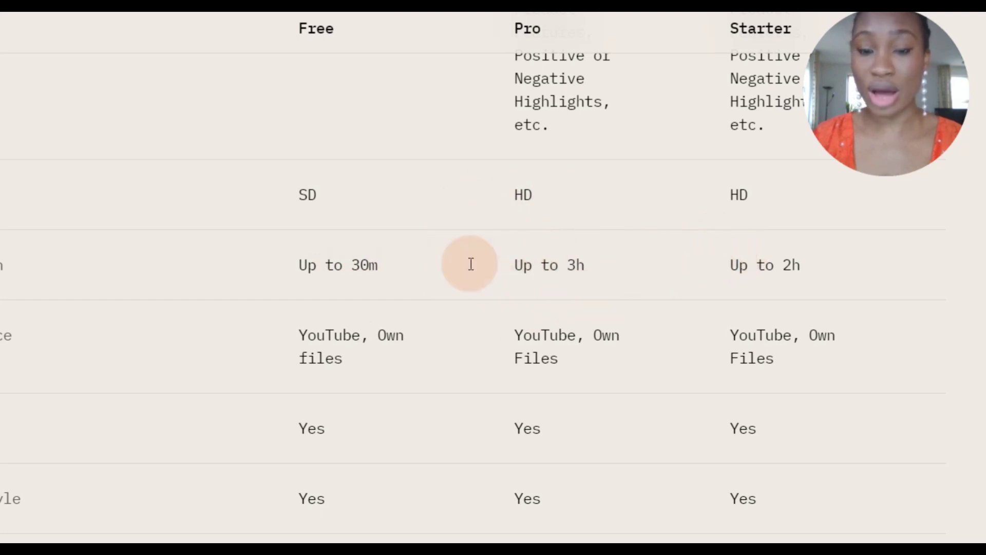
scroll(476, 205, down, 3)
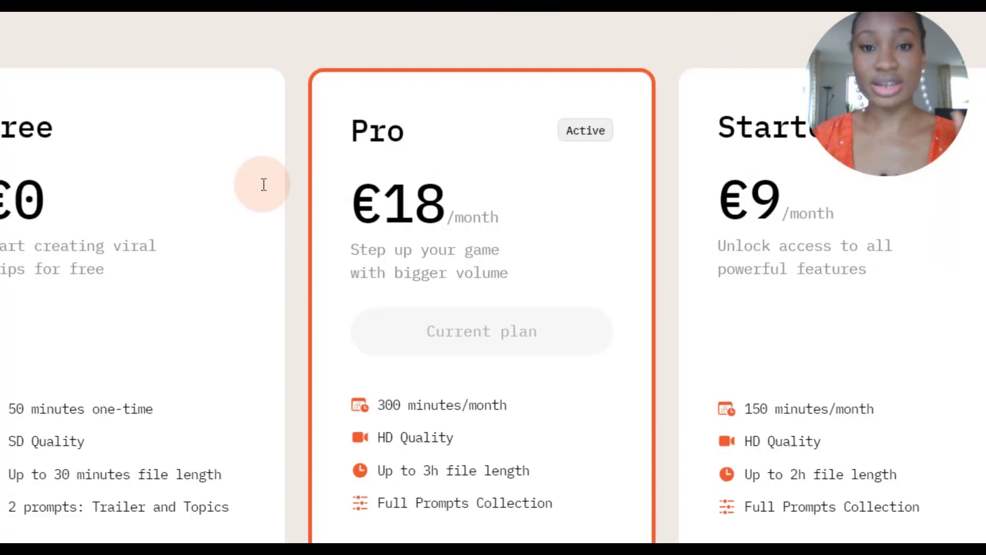